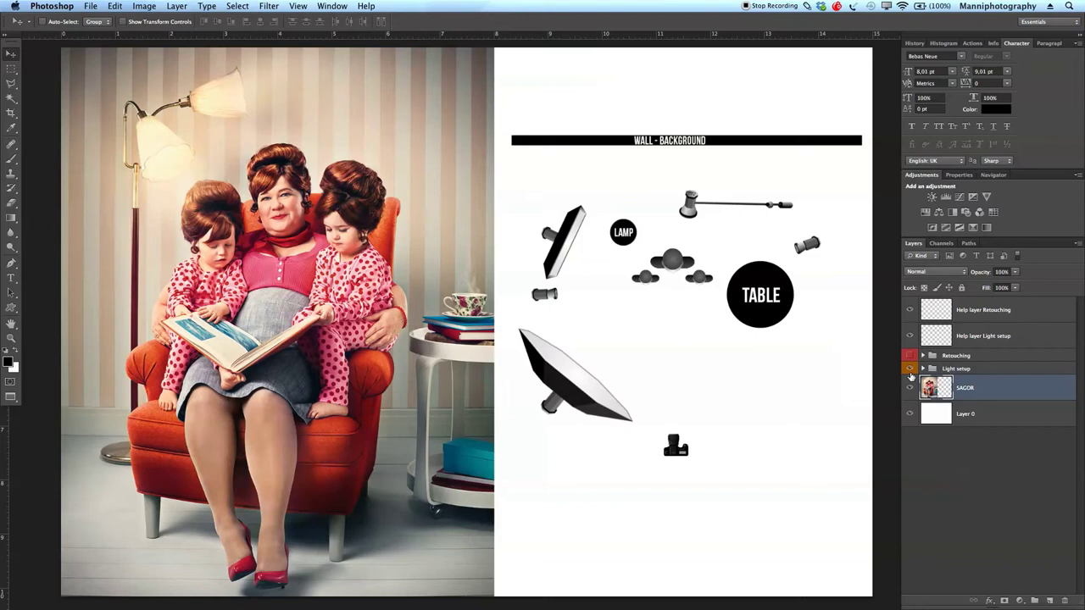
Hide the Light setup group and show the Retouching group's numbered steps list
click(910, 370)
click(951, 360)
click(910, 355)
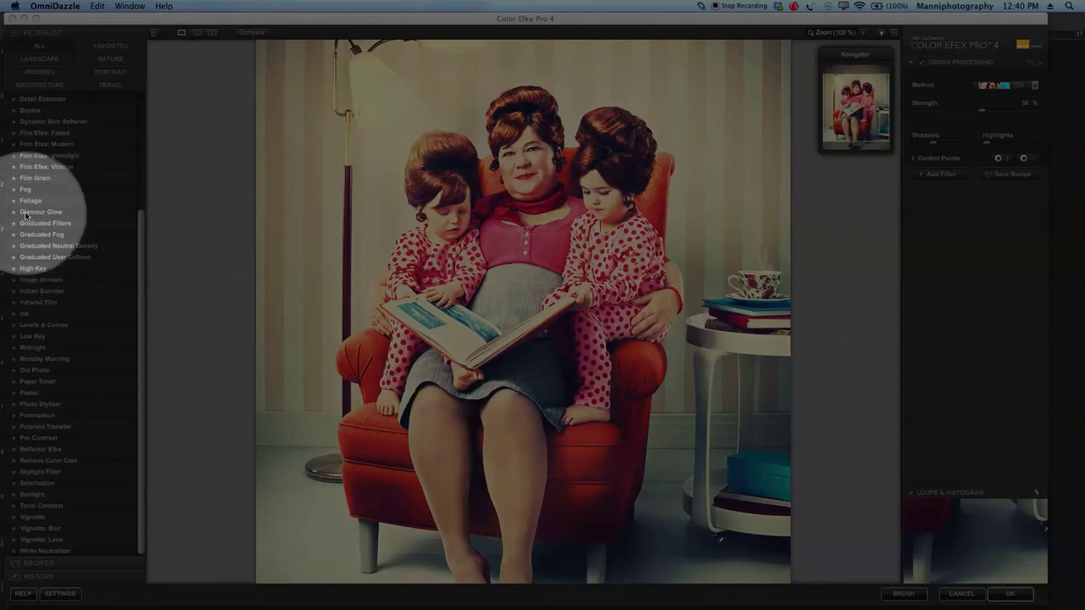
Preview Glamour Glow on the portrait and raise its Glow strength to 28%
click(26, 213)
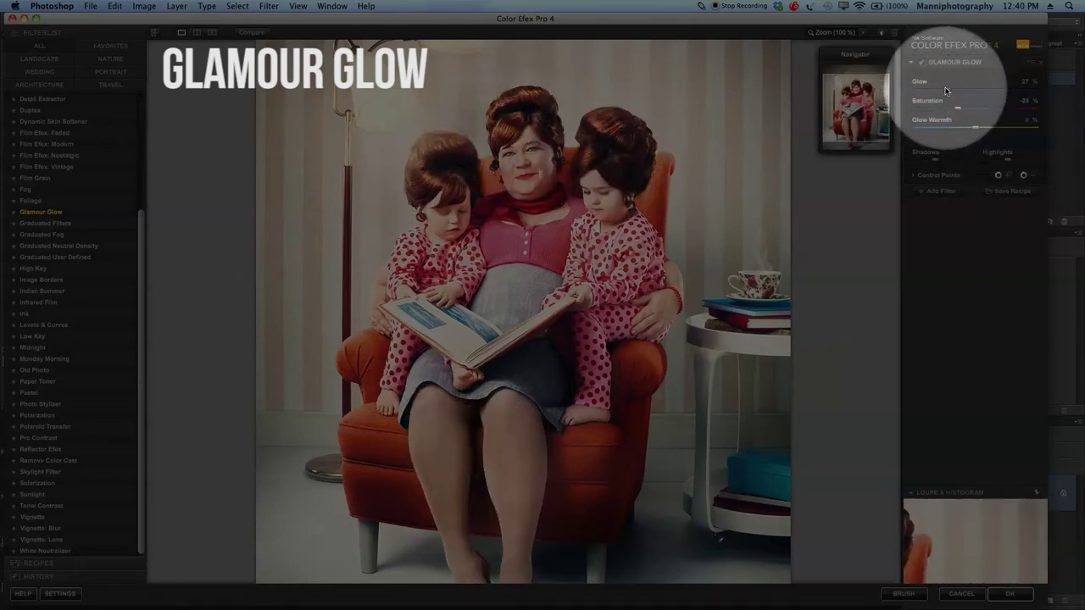
drag(947, 87, 962, 93)
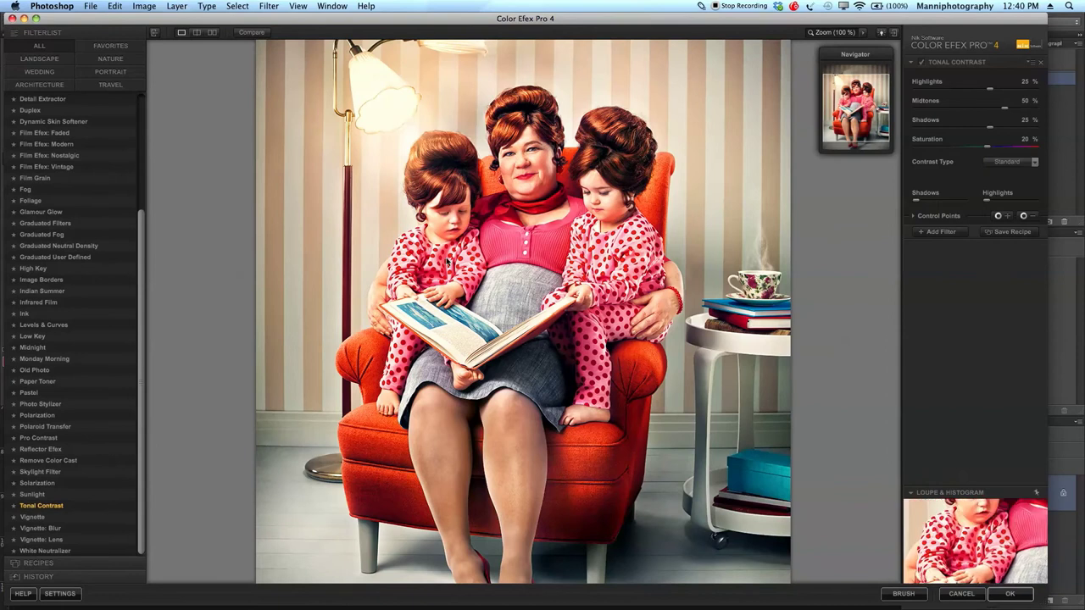
Compare Tonal Contrast off and on twice, then raise its Highlights to 54%
click(923, 65)
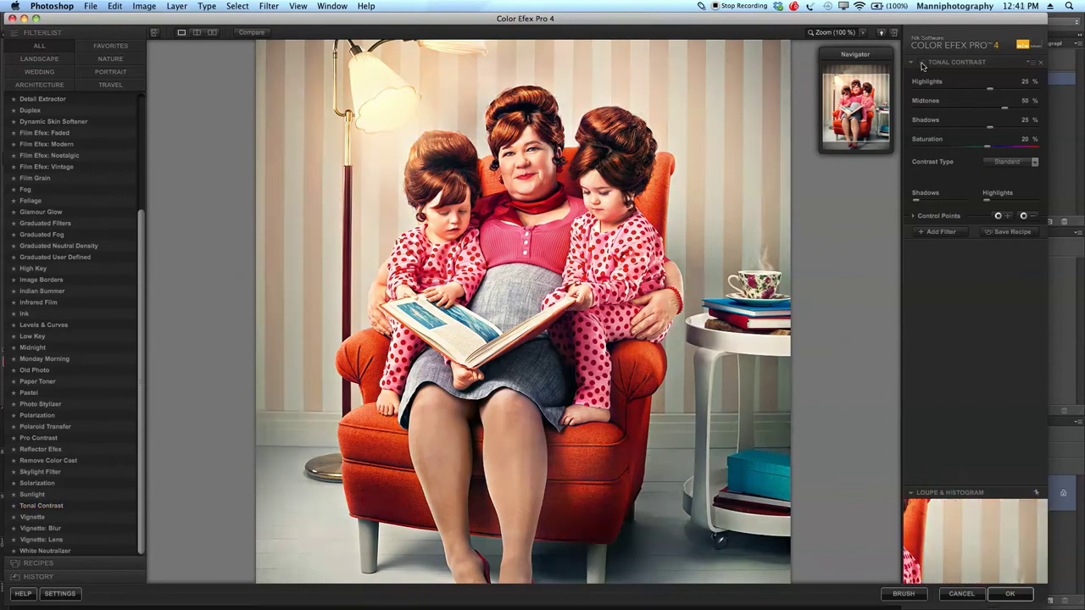
click(922, 64)
click(922, 64)
click(922, 64)
drag(992, 86, 1009, 89)
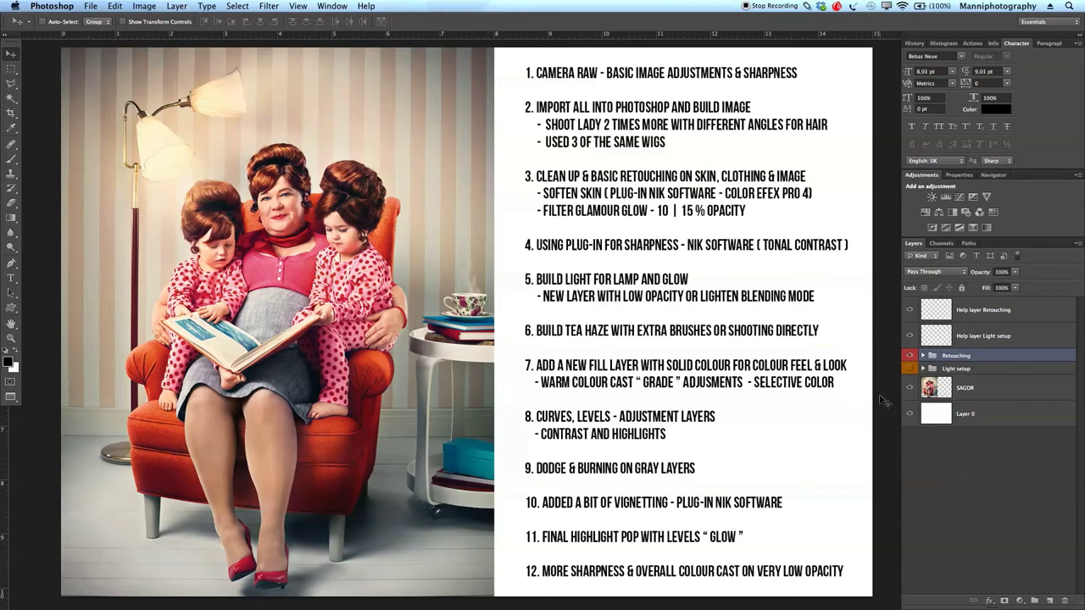
Briefly swap the steps list for the lighting diagram, then restore the Retouching group
click(910, 356)
click(910, 369)
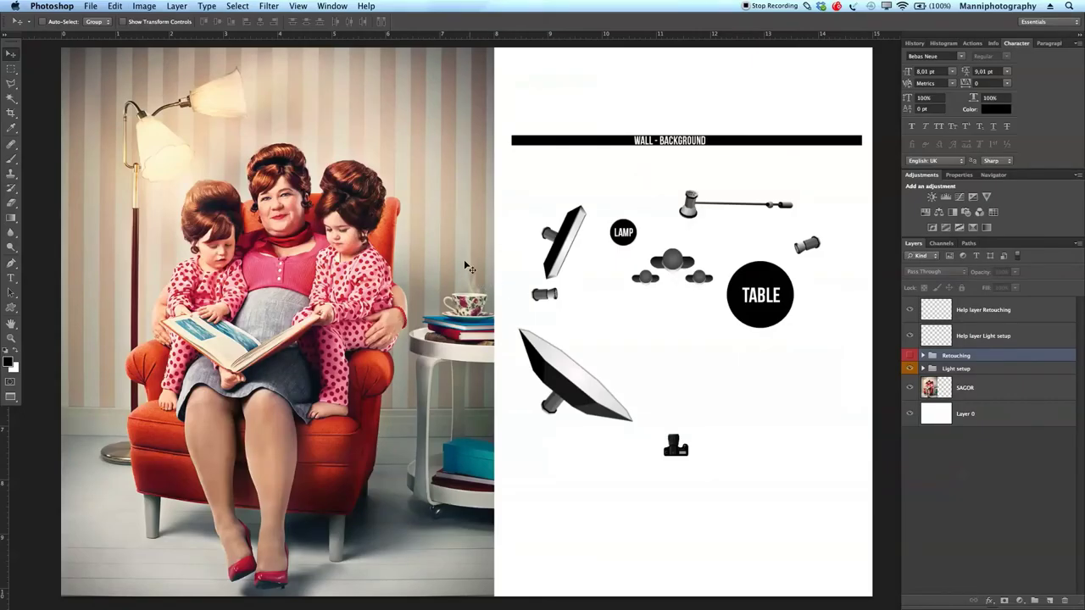
click(911, 355)
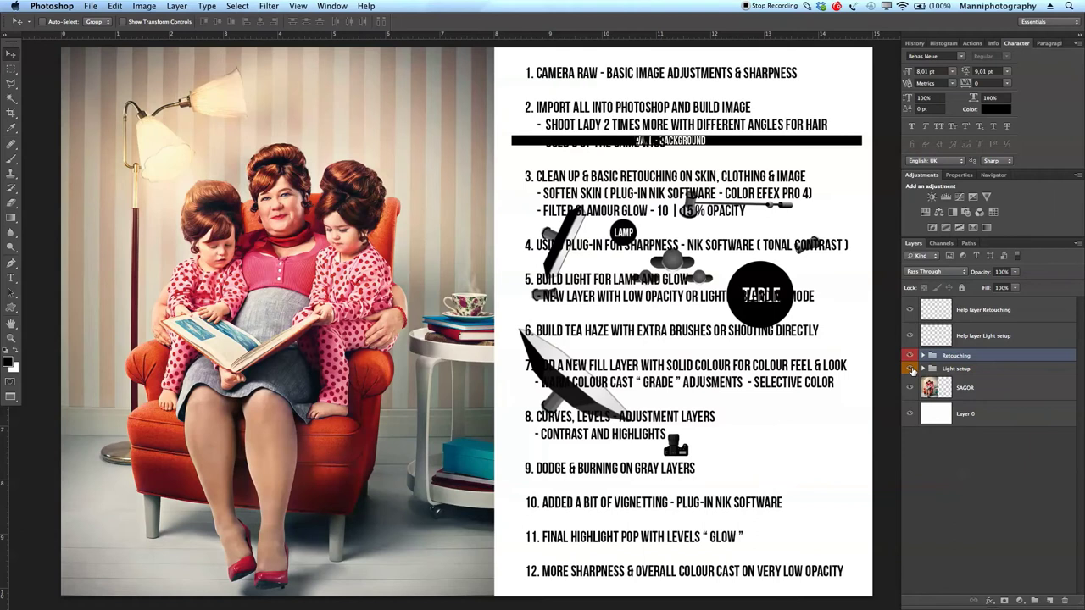
click(910, 369)
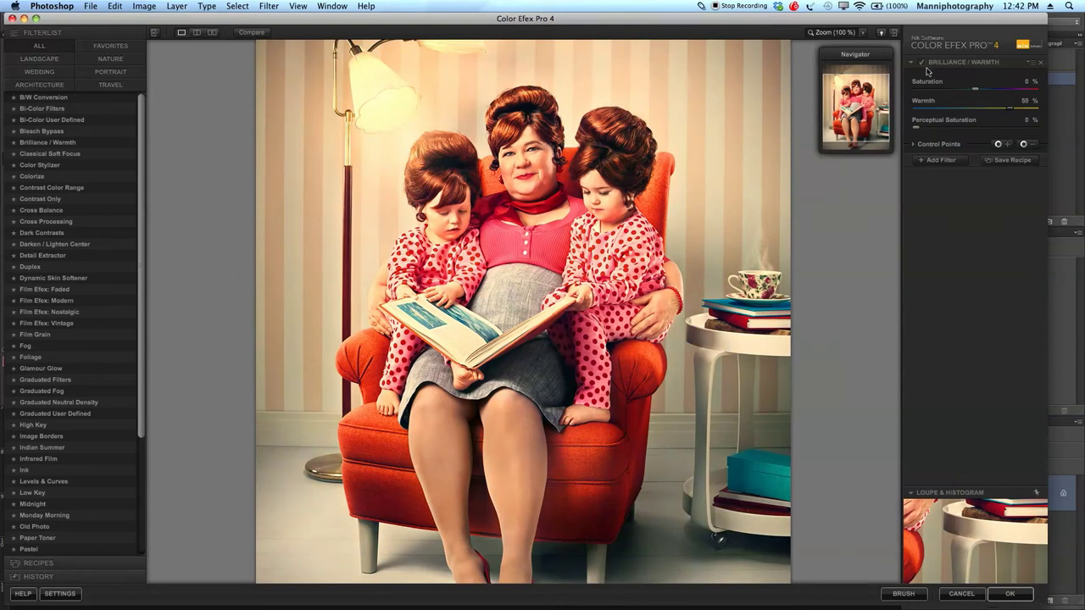
Switch Brilliance / Warmth off and back on to compare the warm tint
click(922, 62)
click(921, 62)
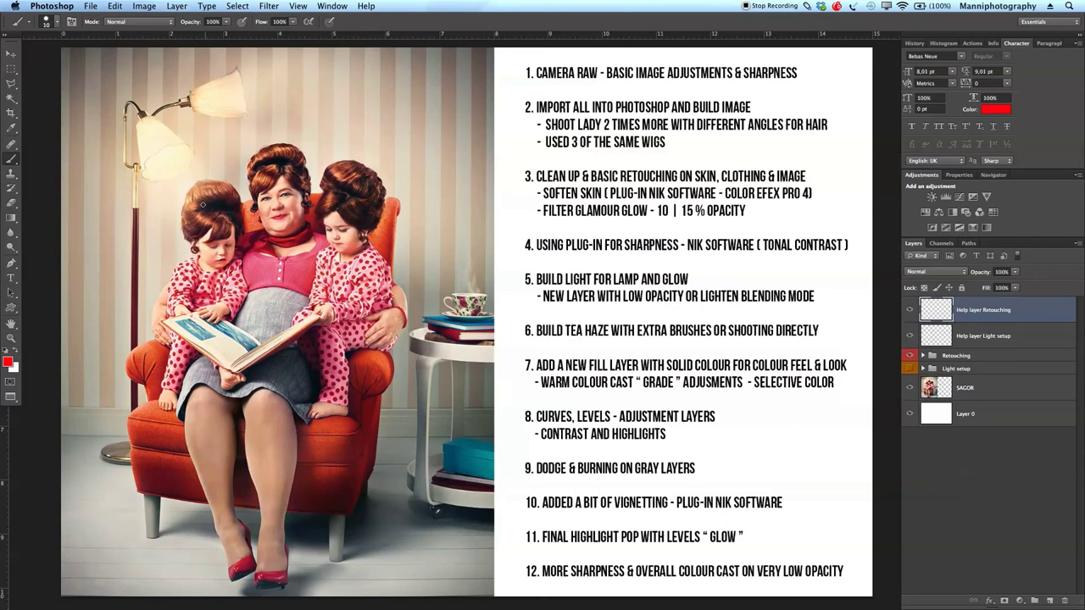
Paint red marks on the left girl's hair, the woman's hair and face, and the left girl's pyjama top
mouse_move(200, 188)
mouse_down()
mouse_move(195, 207)
mouse_move(224, 230)
mouse_up()
mouse_move(256, 181)
mouse_down()
mouse_move(286, 158)
mouse_move(374, 187)
mouse_move(351, 204)
mouse_up()
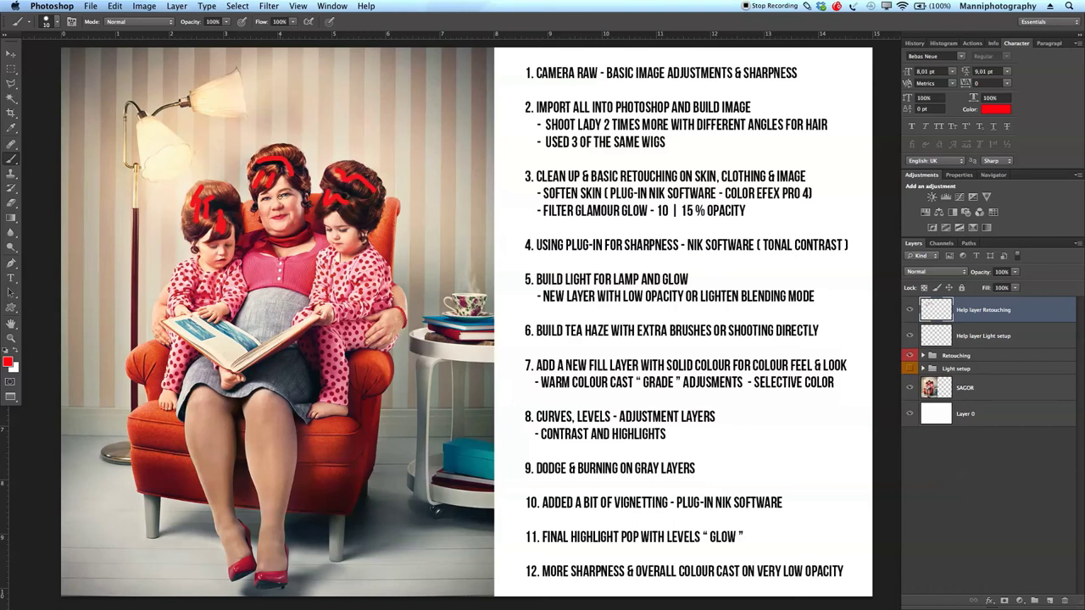
mouse_move(274, 193)
mouse_down()
mouse_move(271, 215)
mouse_move(297, 206)
mouse_move(298, 224)
mouse_up()
mouse_move(183, 277)
mouse_down()
mouse_move(178, 313)
mouse_move(210, 276)
mouse_move(220, 294)
mouse_up()
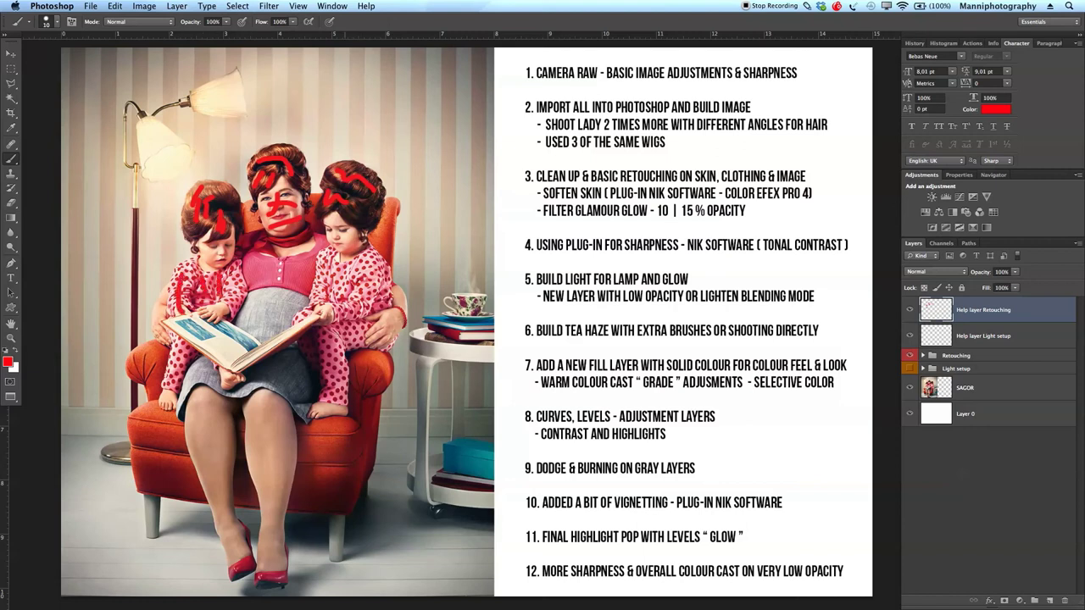
Mark the right girl's pyjama leg, woman's leg, chair front and floor in red, then hide the help layer
mouse_move(286, 363)
mouse_down()
mouse_move(322, 366)
mouse_move(301, 519)
mouse_up()
drag(238, 434, 241, 511)
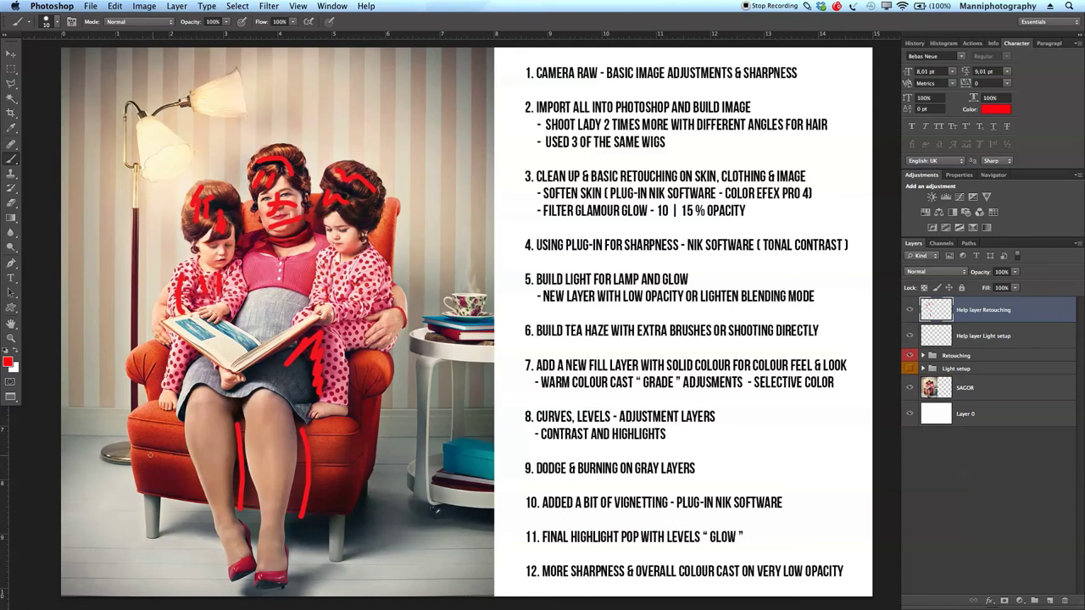
mouse_move(150, 455)
mouse_down()
mouse_move(161, 483)
mouse_move(188, 502)
mouse_up()
drag(378, 513, 426, 520)
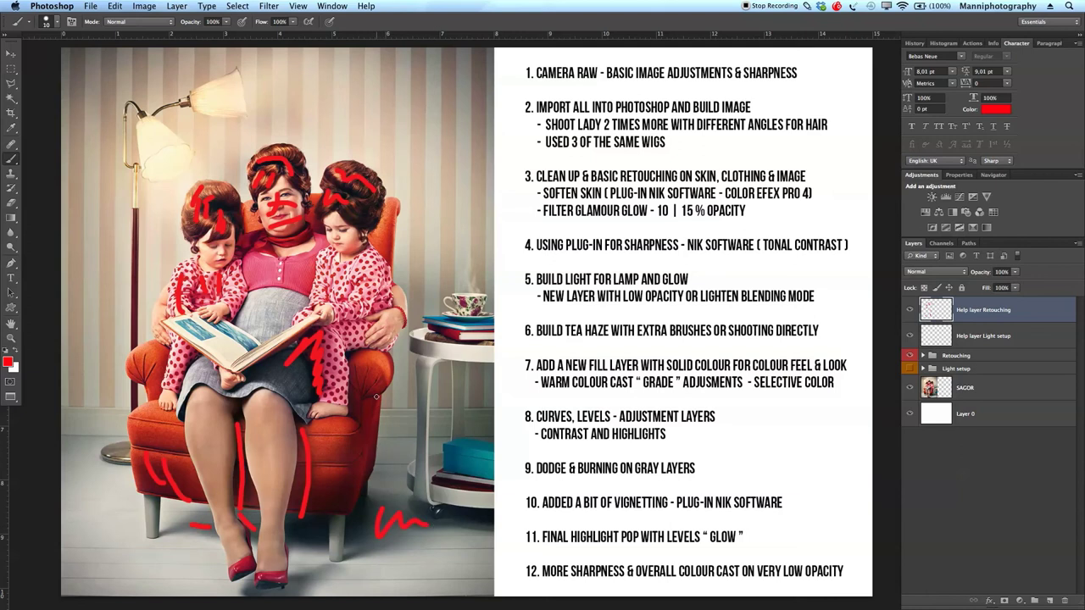
click(911, 310)
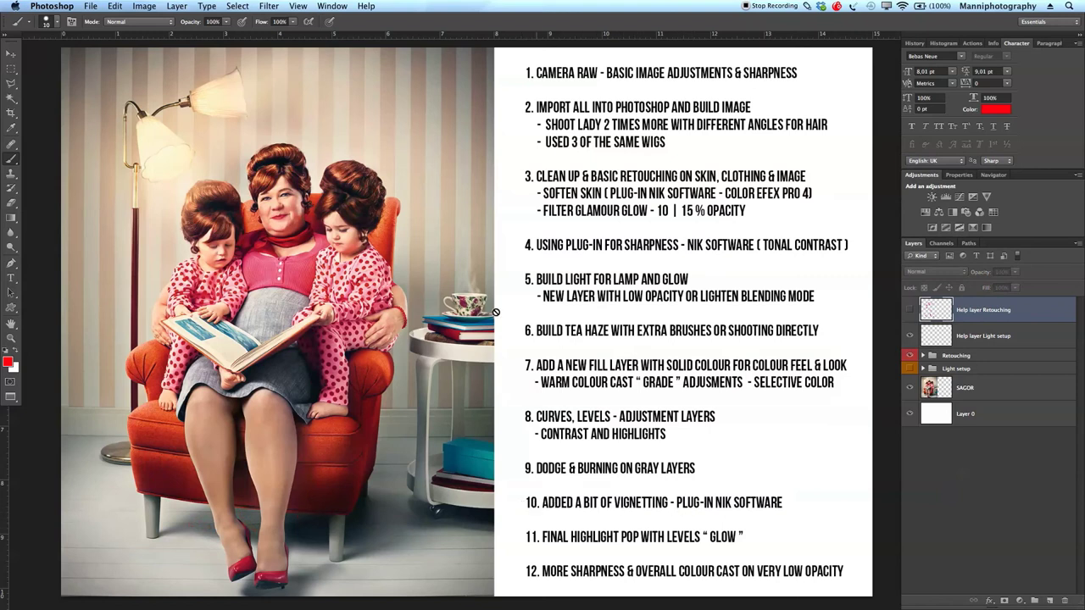
Show Help layer Retouching, mark the top-left corner and top edge in red, then hide it again
click(909, 310)
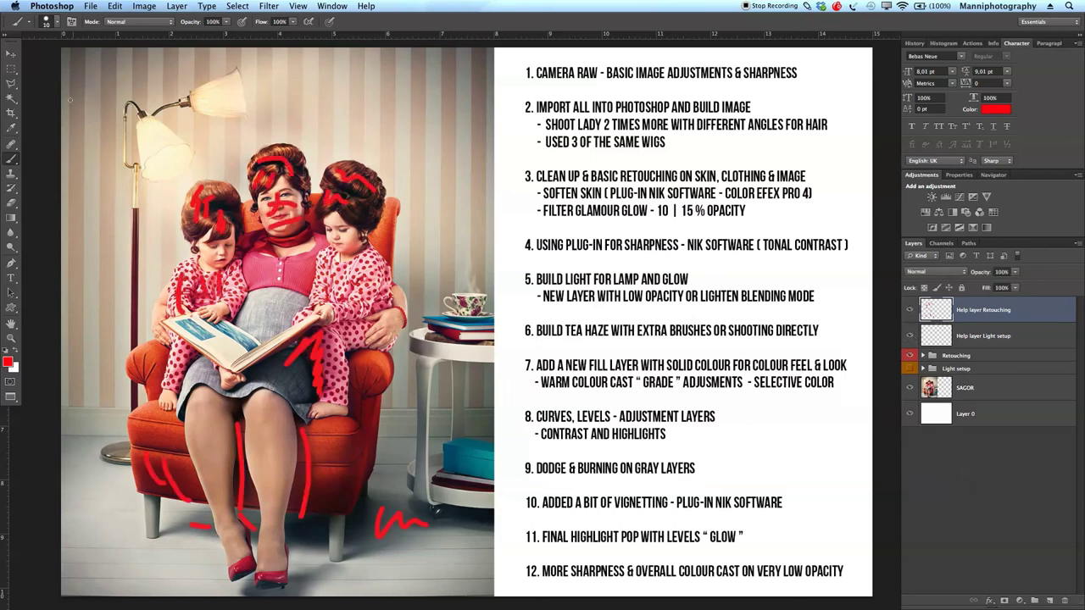
mouse_move(65, 107)
mouse_down()
mouse_move(102, 64)
mouse_move(136, 51)
mouse_up()
mouse_move(403, 48)
mouse_down()
mouse_move(535, 206)
mouse_move(424, 44)
mouse_up()
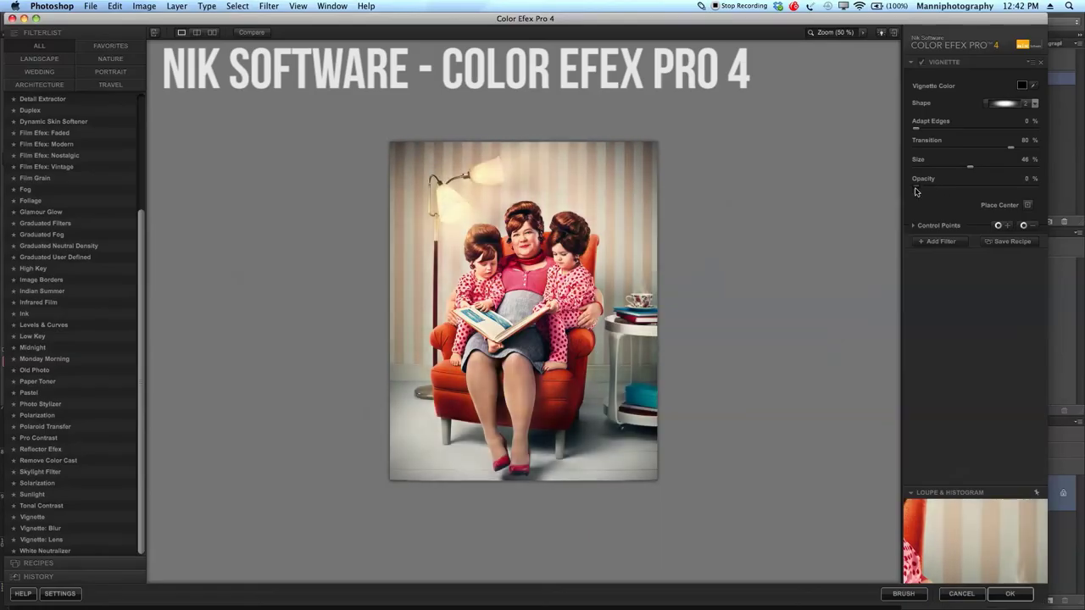
mouse_move(916, 190)
mouse_down()
mouse_move(950, 191)
mouse_move(912, 193)
mouse_up()
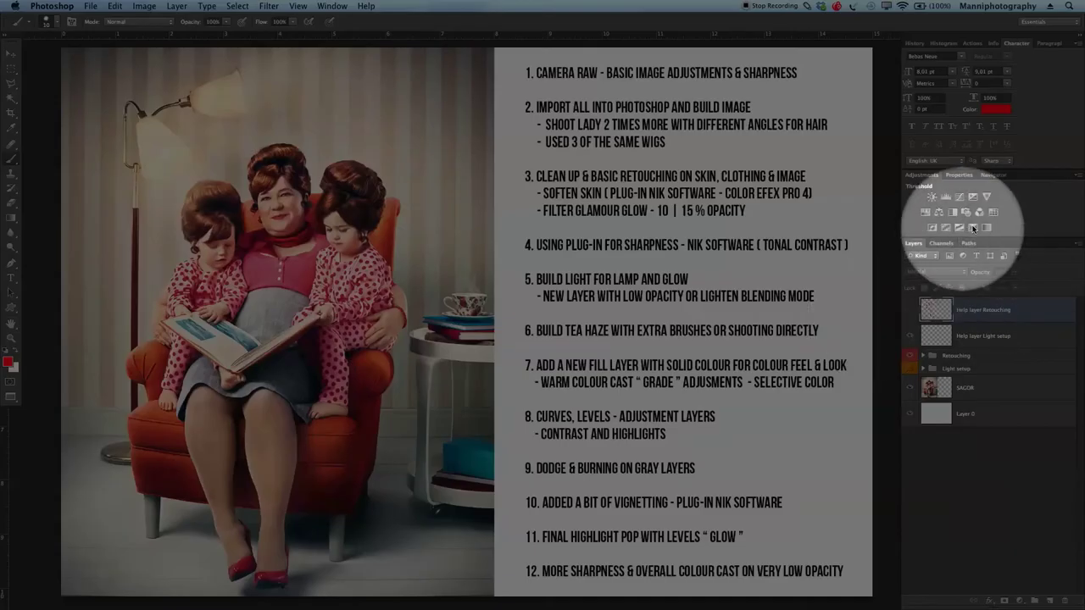
Add a Selective Color adjustment layer with Colors set to Neutrals
click(973, 227)
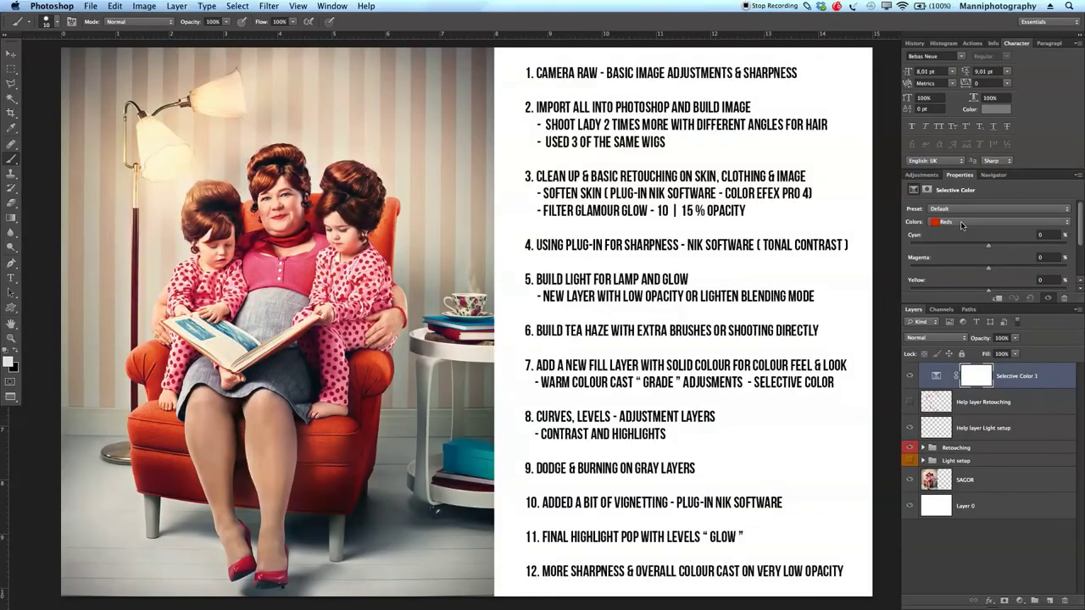
click(961, 223)
click(958, 261)
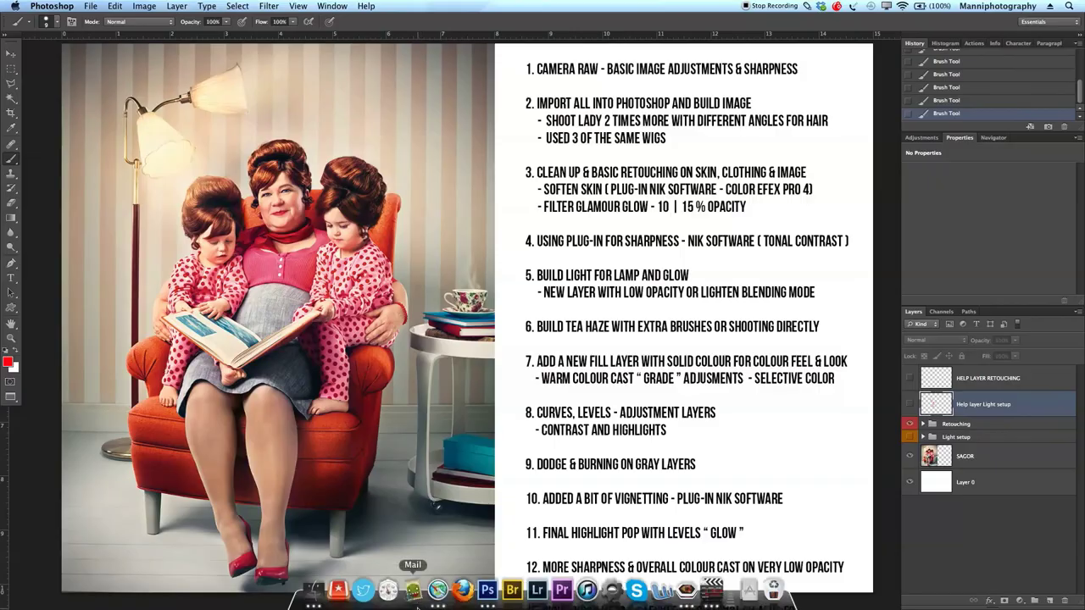
Bring up Safari from the Dock showing the psdbox YouTube Videos page
click(433, 597)
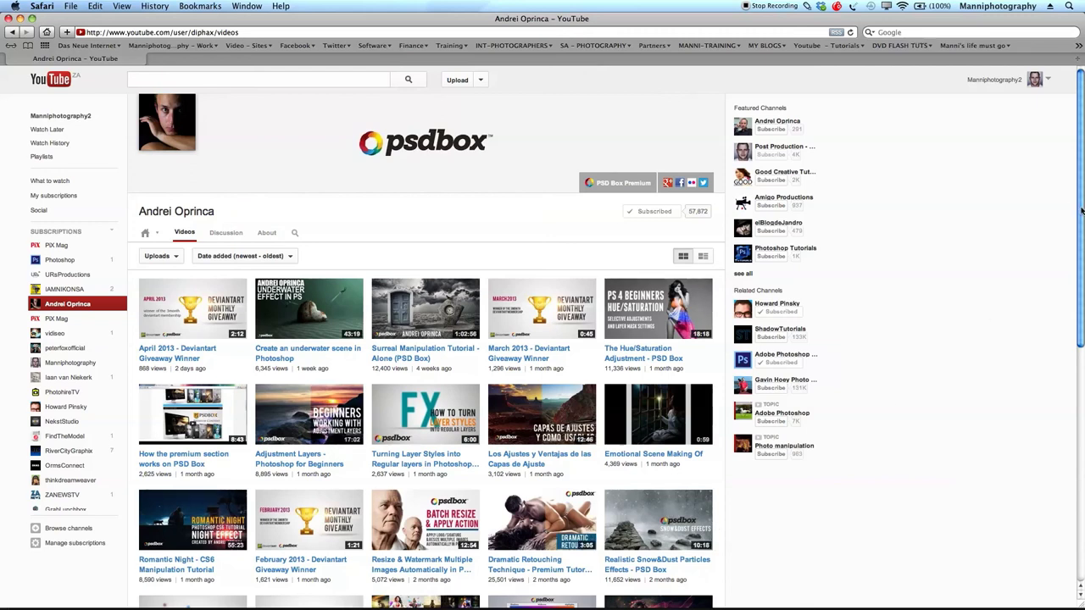
mouse_move(1073, 211)
mouse_down()
mouse_move(1081, 280)
mouse_move(1046, 338)
mouse_up()
scroll(1046, 338, down, 5)
scroll(1083, 400, down, 2)
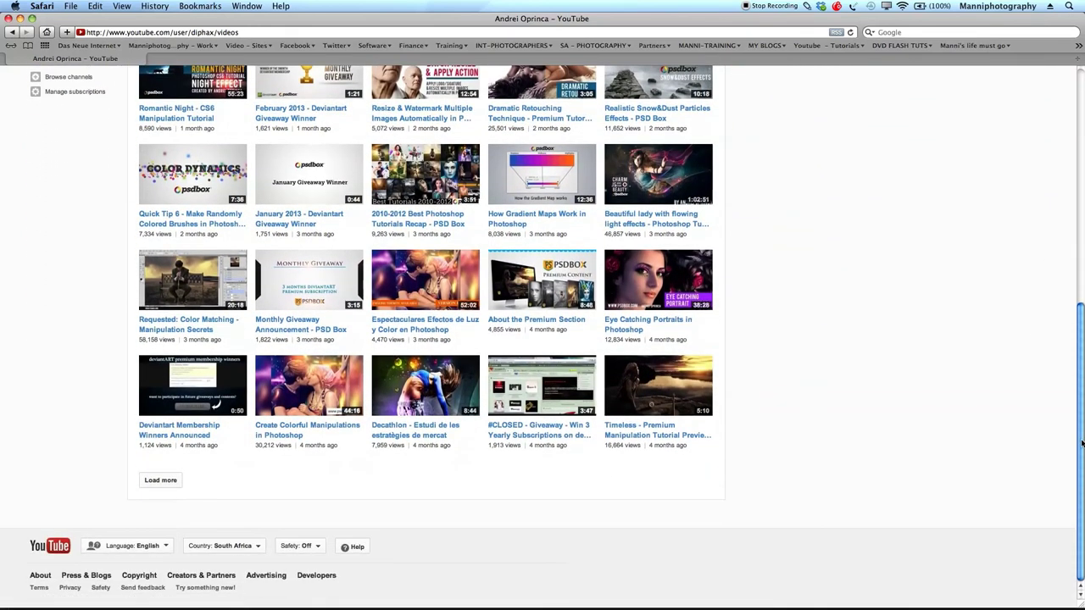
scroll(1074, 289, up, 7)
scroll(1074, 289, up, 5)
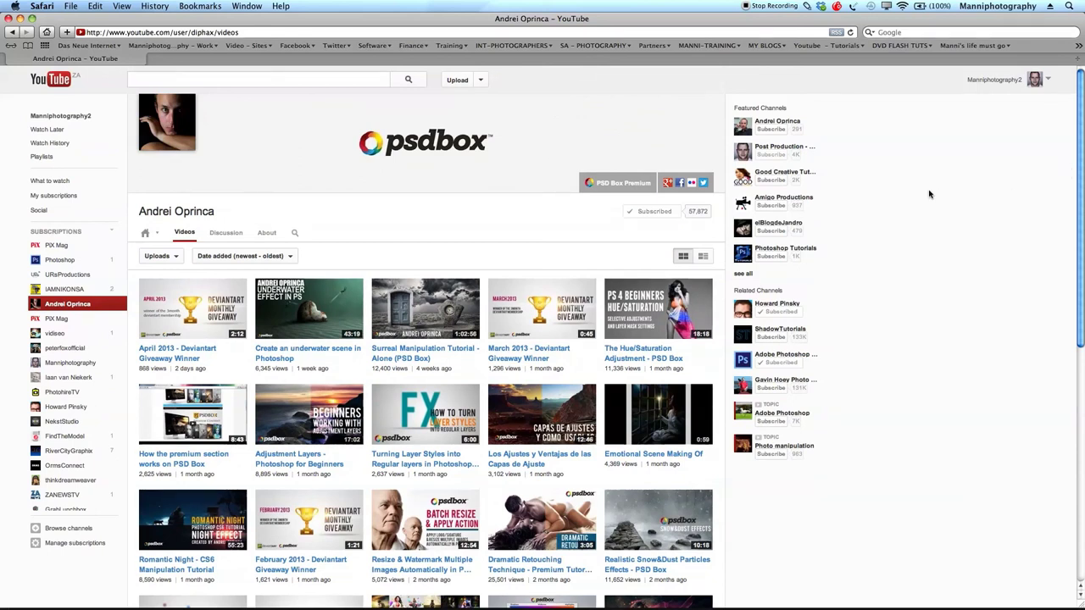
Minimize Safari to return to the Photoshop portrait and steps list
click(32, 17)
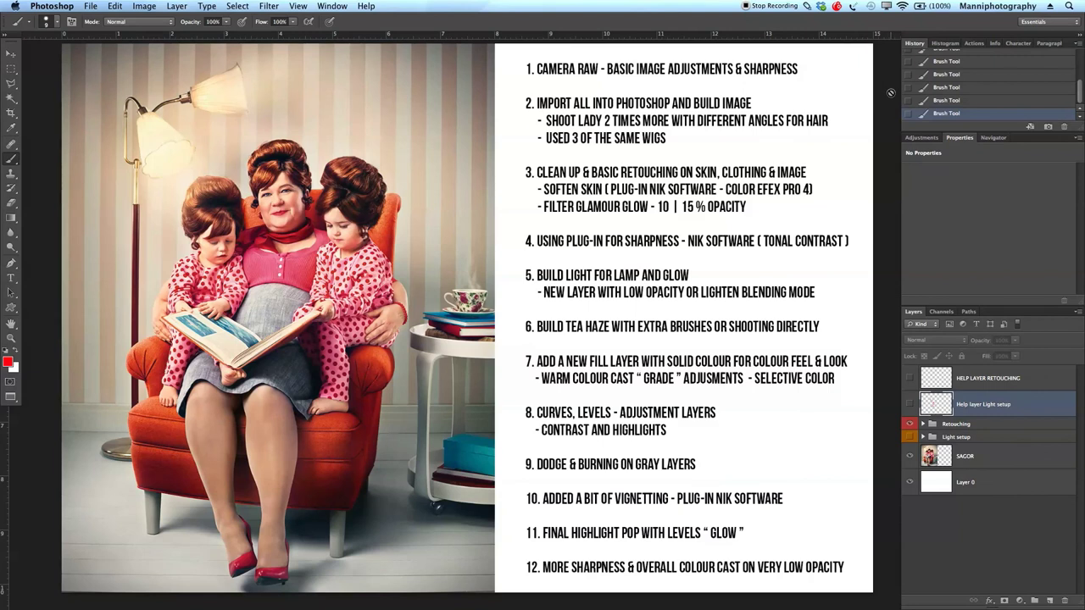